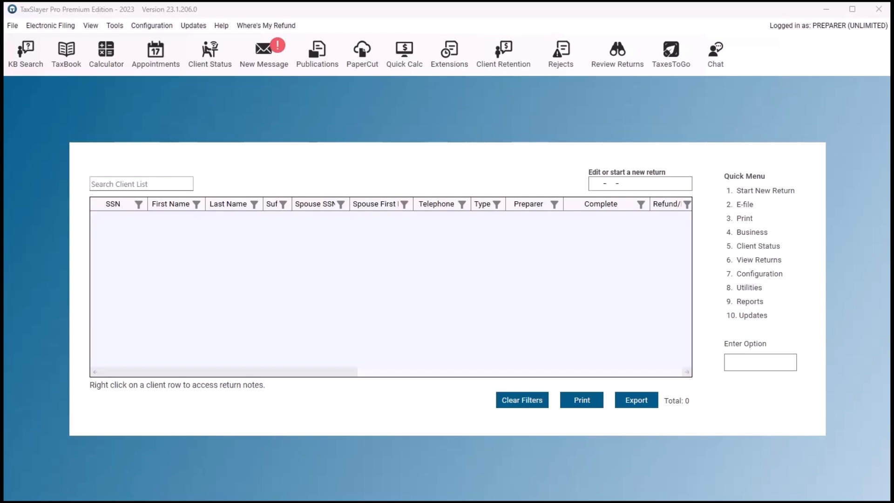
Step: Set the default state for W-2s and 1099-Rs to GA in the advanced configuration's macro setup
{"action": "left_click", "coordinate": [758, 274]}
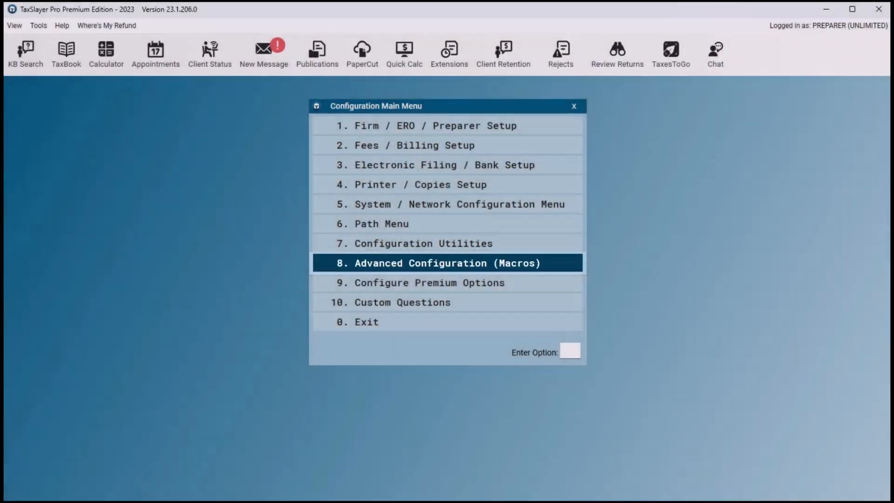
{"action": "left_click", "coordinate": [448, 263]}
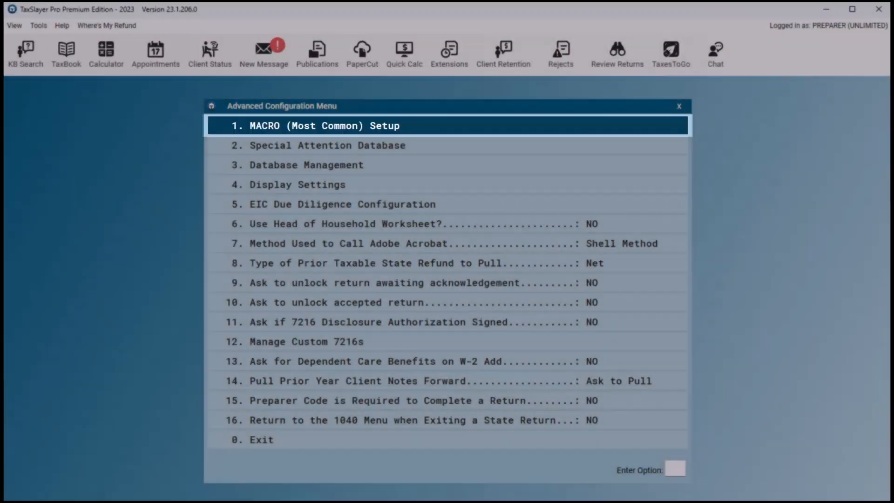
{"action": "left_click", "coordinate": [447, 125]}
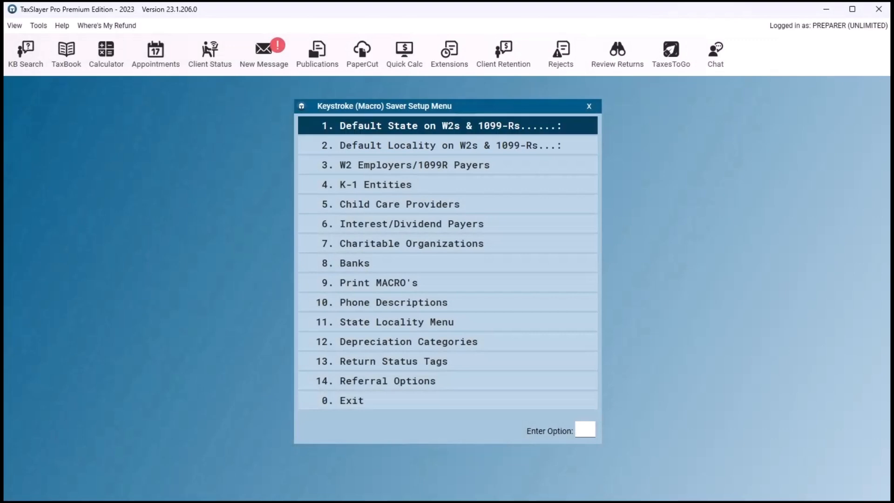
{"action": "left_click", "coordinate": [447, 126]}
{"action": "type", "text": "GA"}
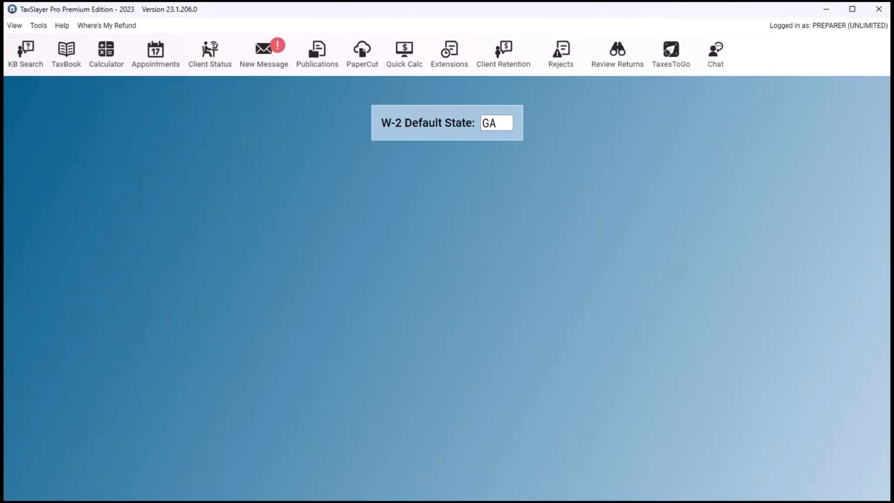
{"action": "key", "text": "Return"}
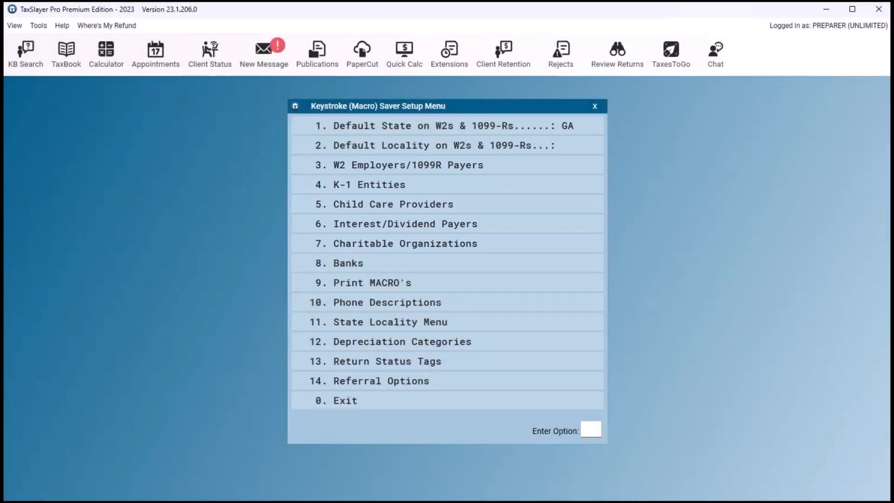
Step: Add an employer named EMPLOYER to the saved W2 Employers/1099R Payers, entering its employer ID number and full U.S. address
{"action": "left_click", "coordinate": [447, 165]}
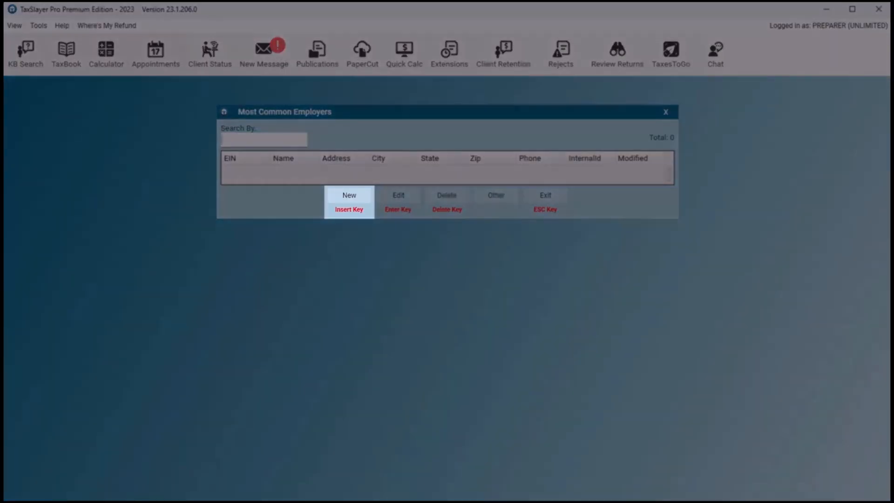
{"action": "key", "text": "Insert"}
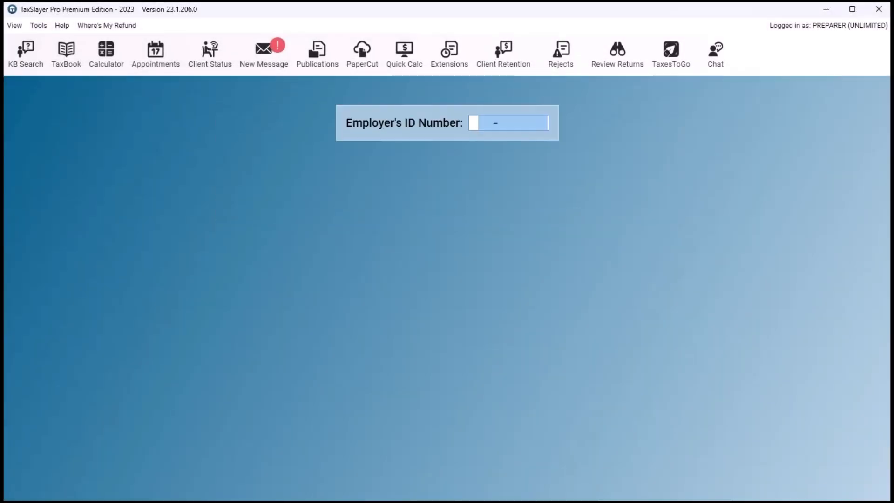
{"action": "type", "text": "12-3456"}
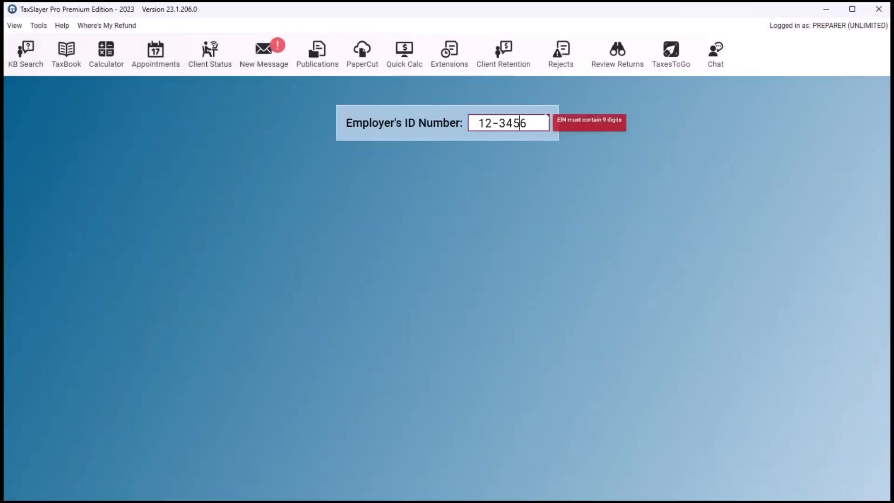
{"action": "type", "text": "789"}
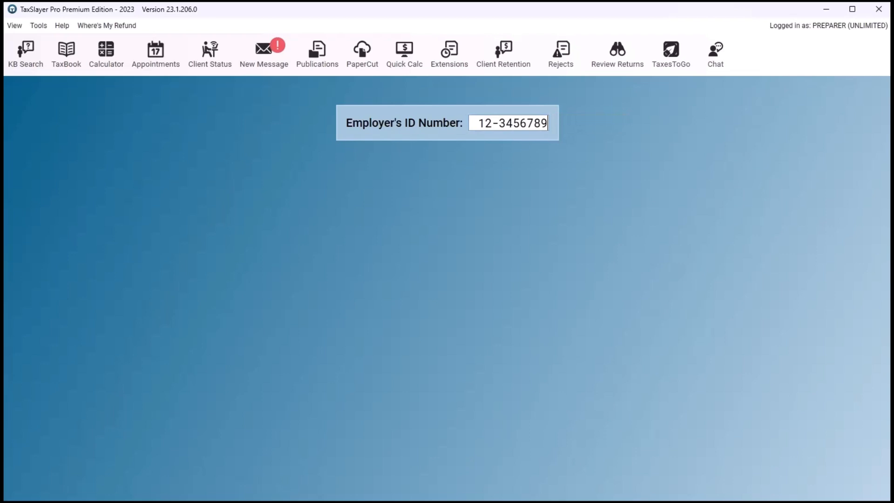
{"action": "key", "text": "Return"}
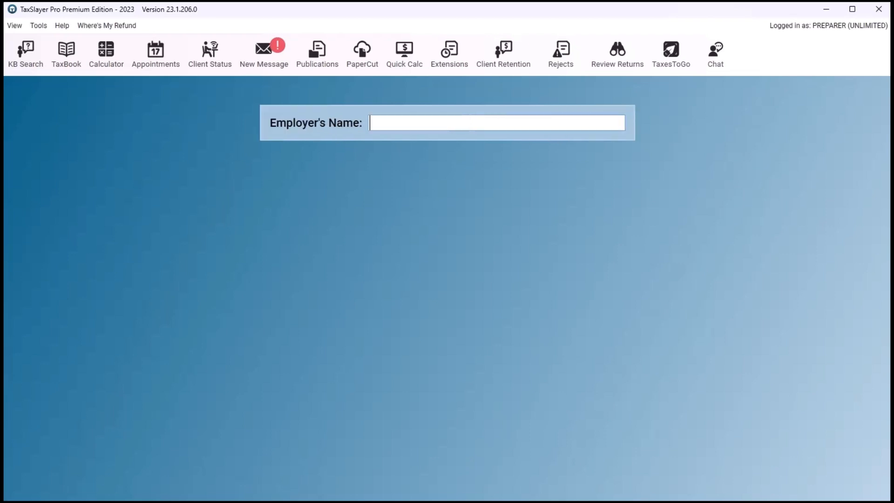
{"action": "type", "text": "EMPLOYER"}
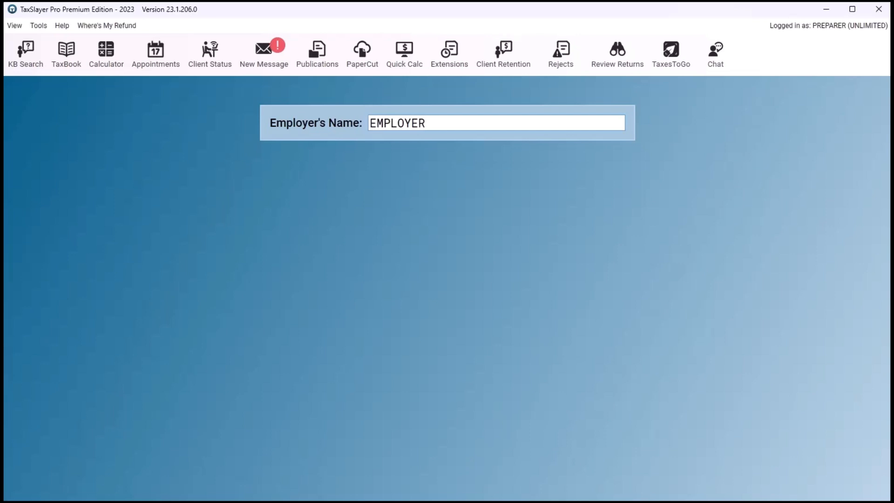
{"action": "key", "text": "Return"}
{"action": "type", "text": "123 TEST STR"}
{"action": "key", "text": "Return"}
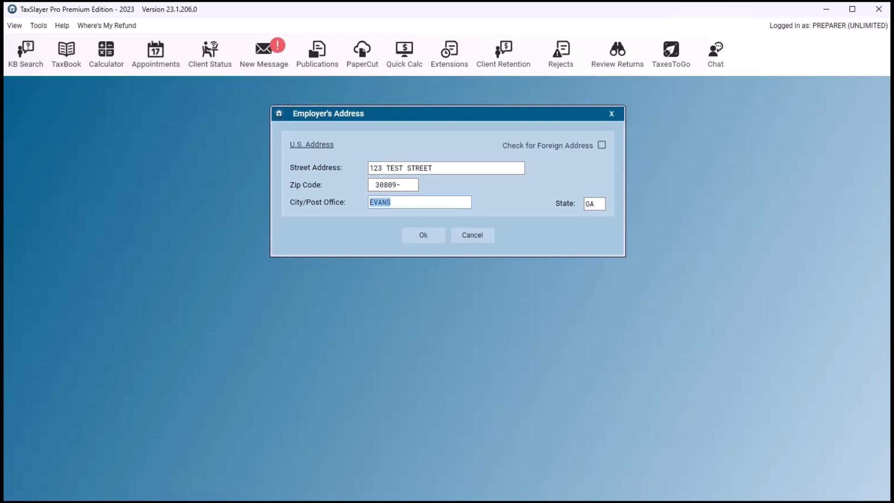
{"action": "key", "text": "Return"}
{"action": "key", "text": "Return"}
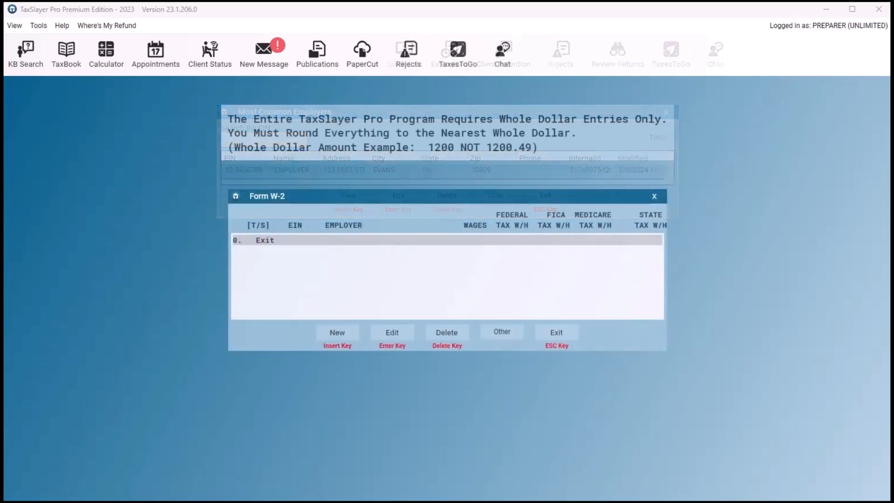
Step: Start a new Form W-2 in the return and fill in its employer from the saved employers list
{"action": "key", "text": "Insert"}
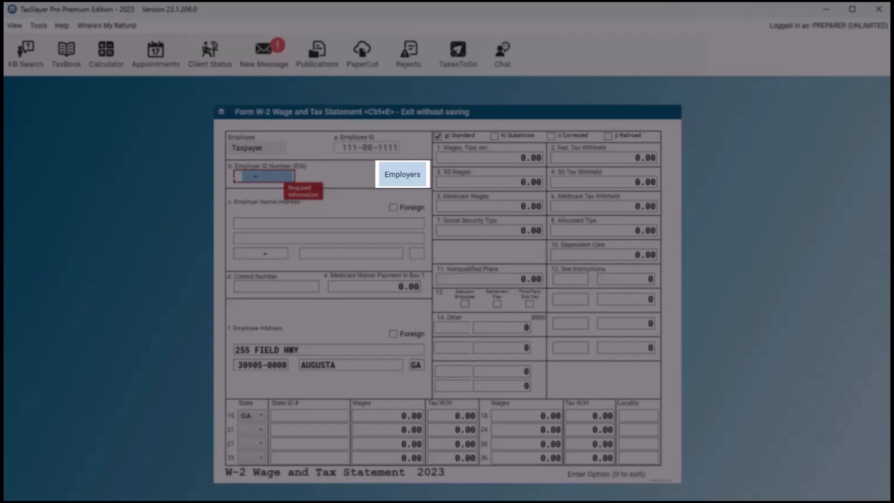
{"action": "left_click", "coordinate": [402, 174]}
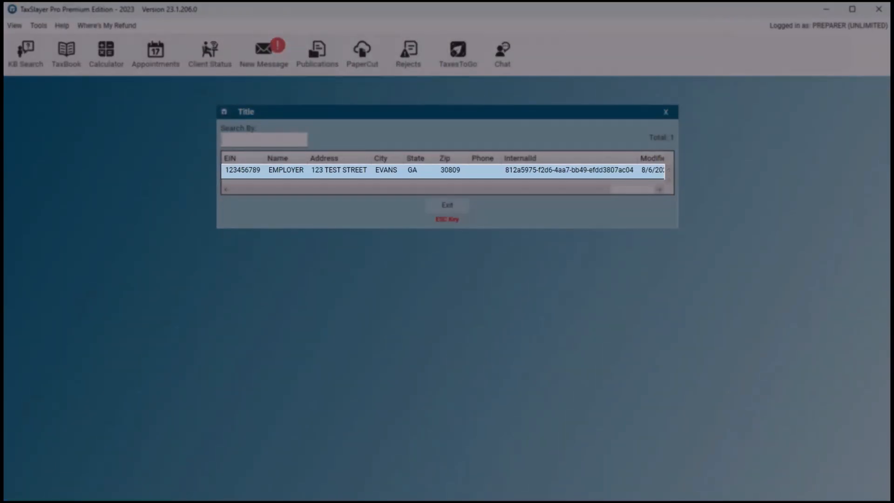
{"action": "key", "text": "Return"}
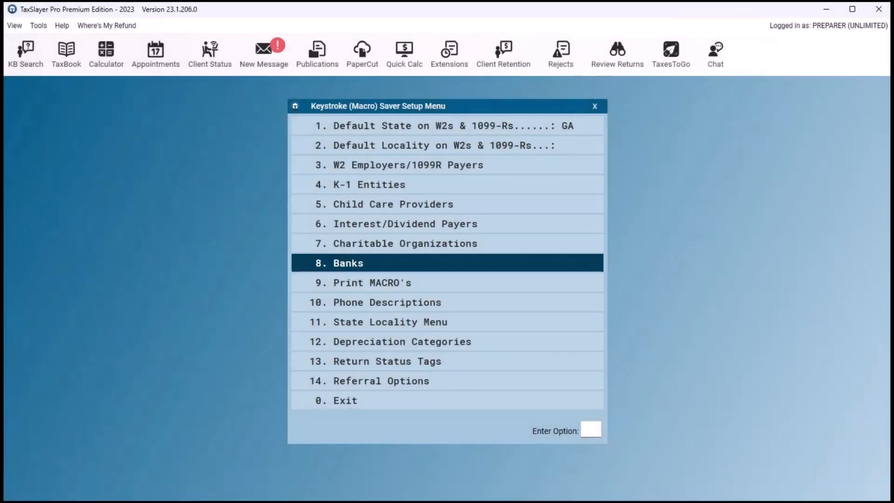
Step: Add BANK OF AMERICA with its routing transit number to the saved Banks macros
{"action": "key", "text": "Return"}
{"action": "key", "text": "Insert"}
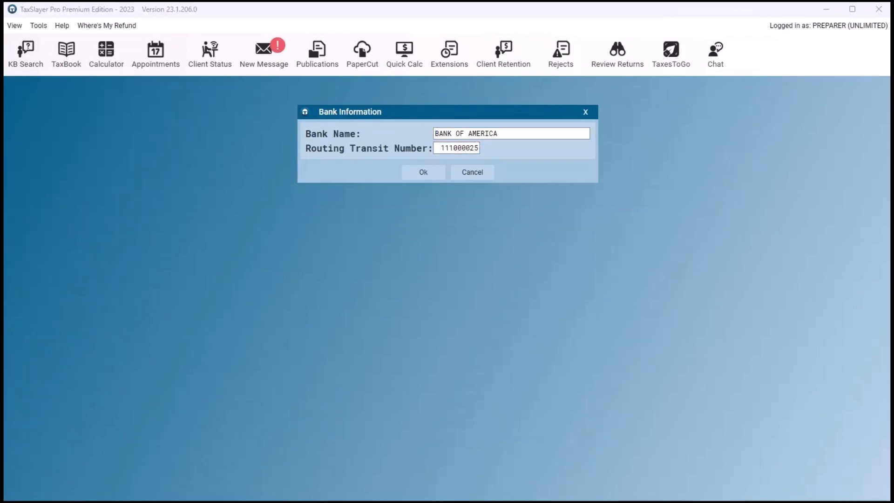
{"action": "left_click", "coordinate": [459, 148]}
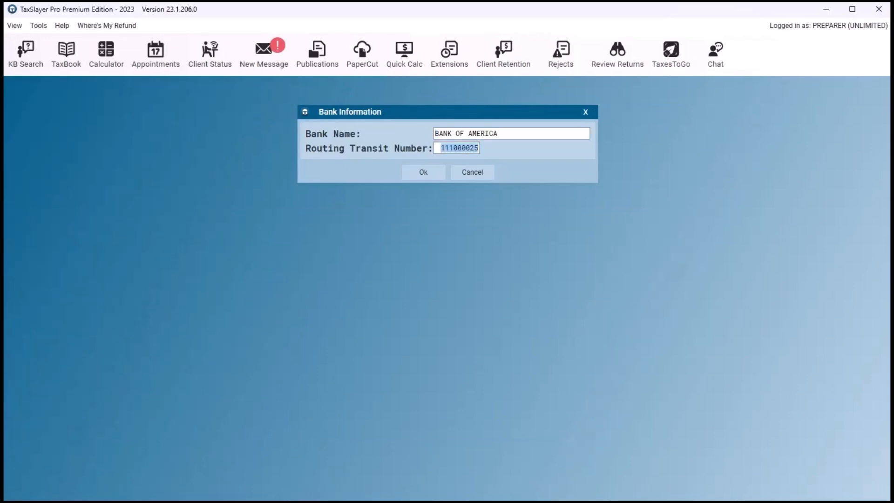
{"action": "key", "text": "Tab"}
{"action": "key", "text": "Return"}
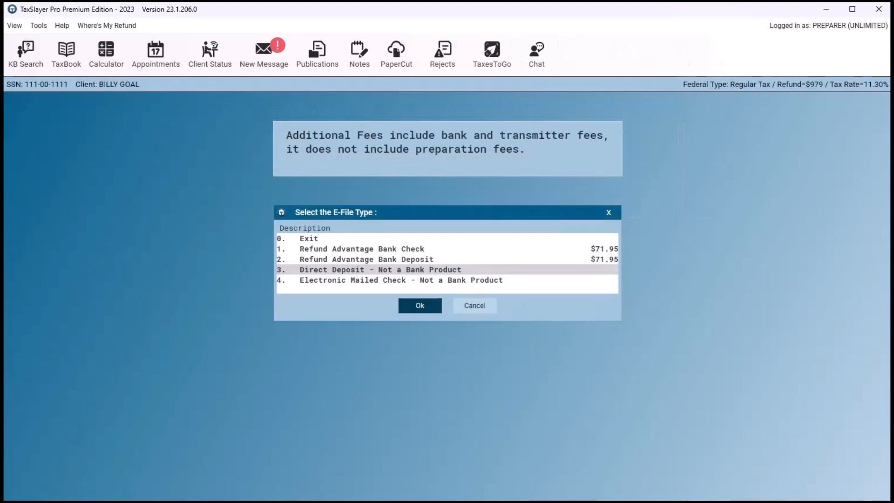
Step: Choose Direct Deposit - Not a Bank Product as the e-file type and select BANK OF AMERICA from the saved banks
{"action": "key", "text": "Return"}
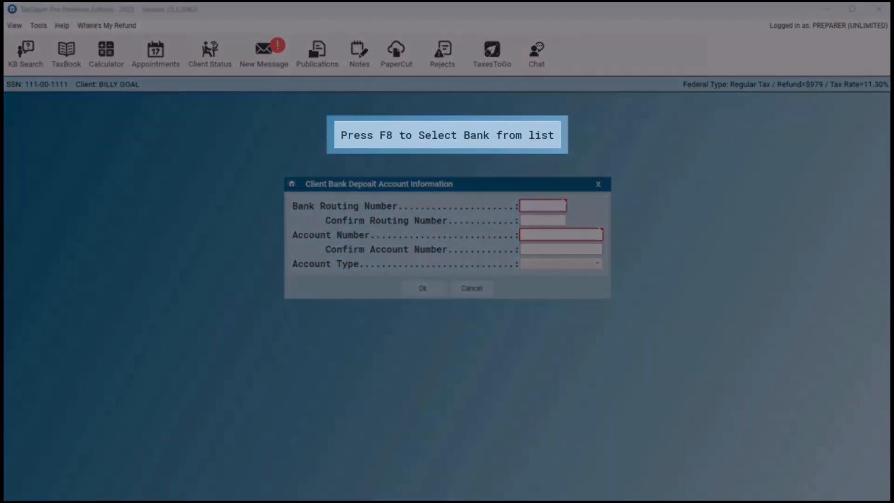
{"action": "key", "text": "F8"}
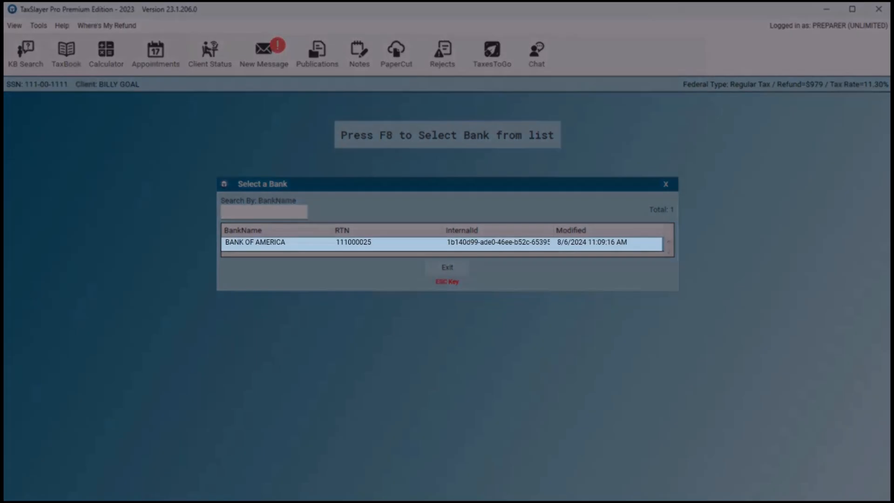
{"action": "key", "text": "Return"}
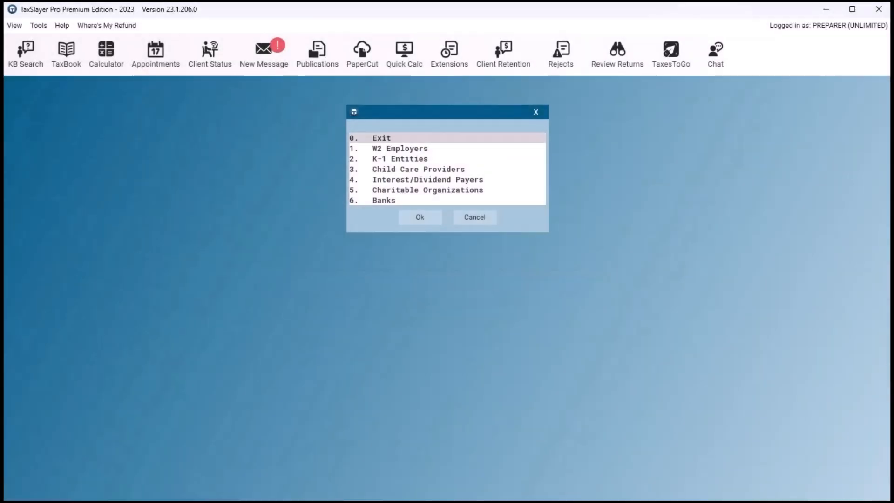
Step: Print the saved W2 Employers macro list as a PDF, then close the document
{"action": "left_click", "coordinate": [400, 148]}
{"action": "key", "text": "Return"}
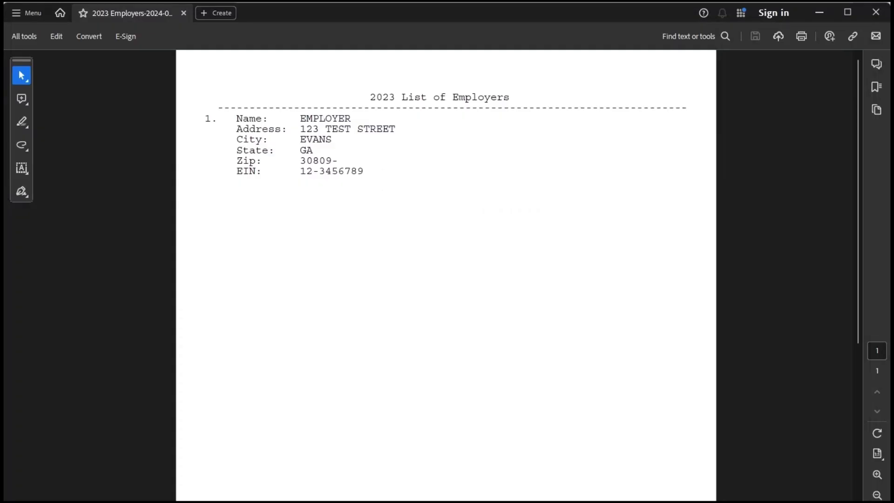
{"action": "left_click", "coordinate": [875, 11]}
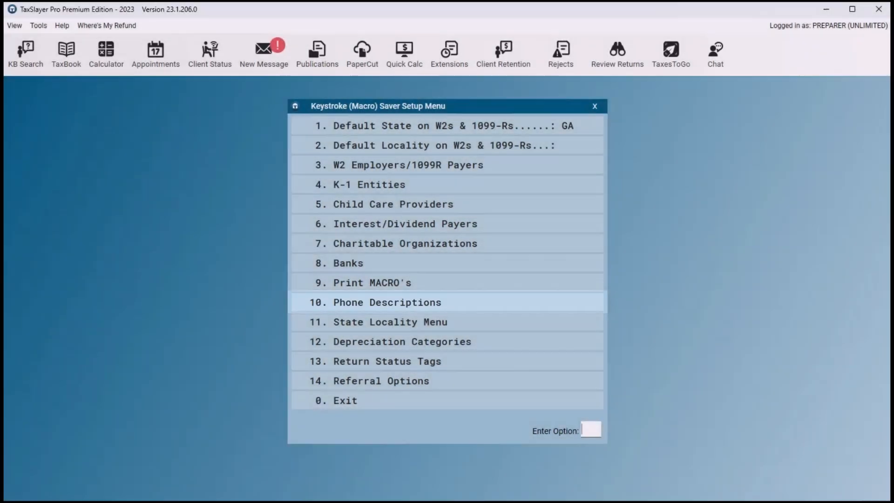
Step: Set Phone Description #1 to CELL PHONE in the macro setup's phone descriptions and return to the macro setup
{"action": "left_click", "coordinate": [387, 303]}
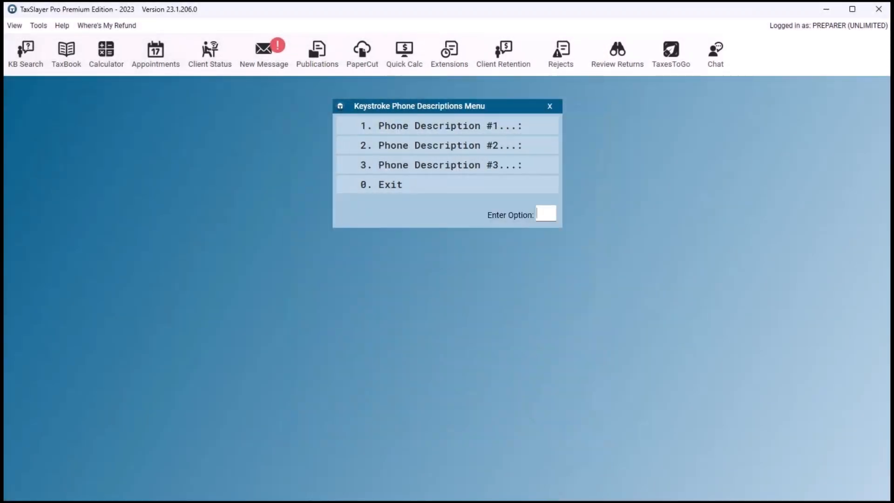
{"action": "left_click", "coordinate": [441, 126]}
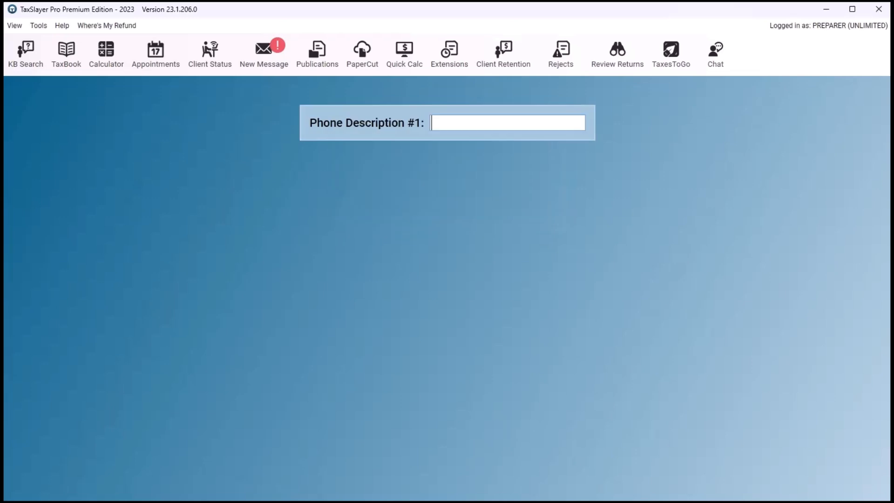
{"action": "type", "text": "CELL PHONE"}
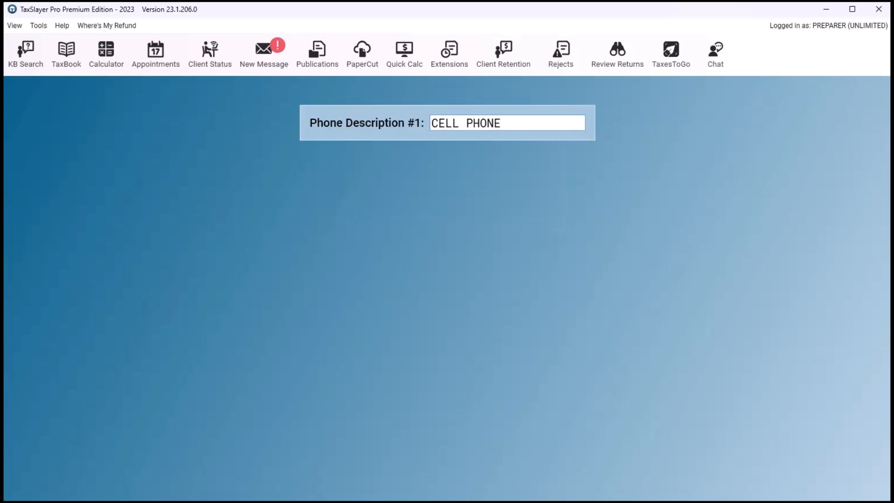
{"action": "key", "text": "Return"}
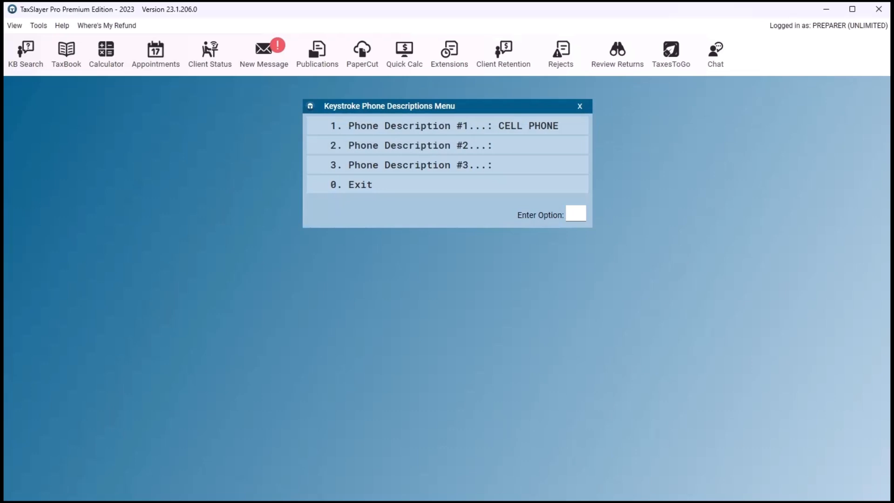
{"action": "key", "text": "Escape"}
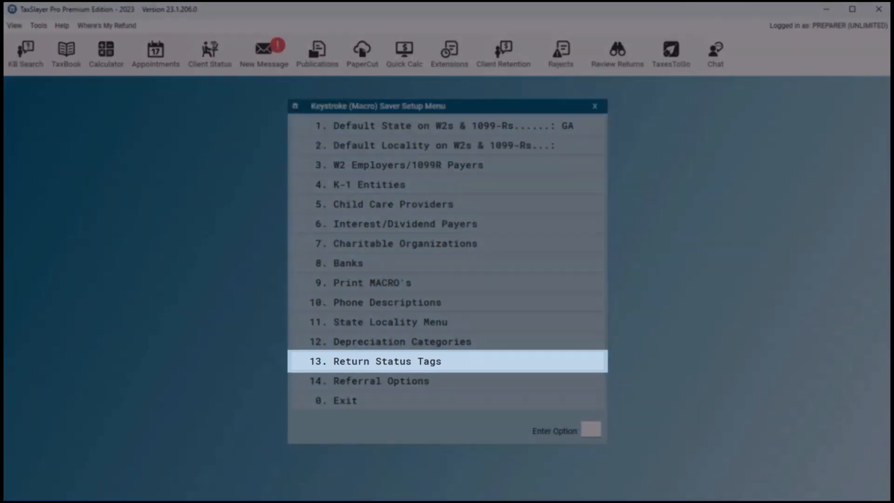
Step: Create a return status tag named WAITING DOCS in the macro setup
{"action": "key", "text": "Return"}
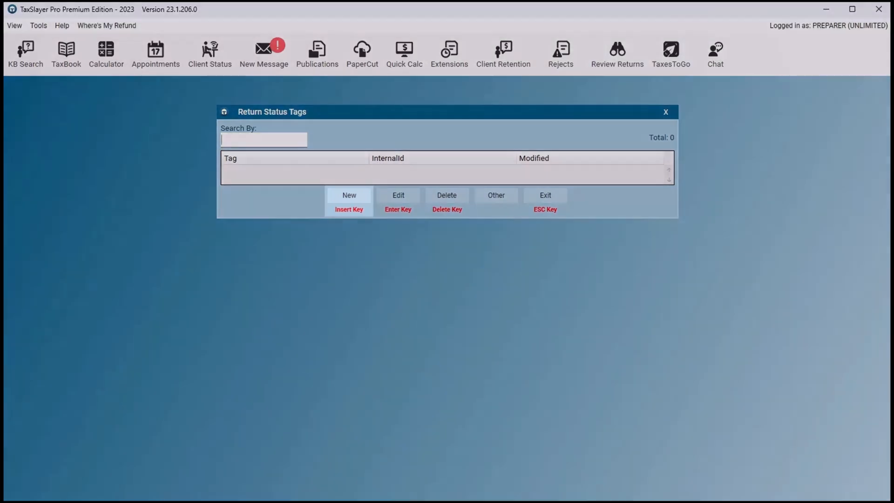
{"action": "key", "text": "Insert"}
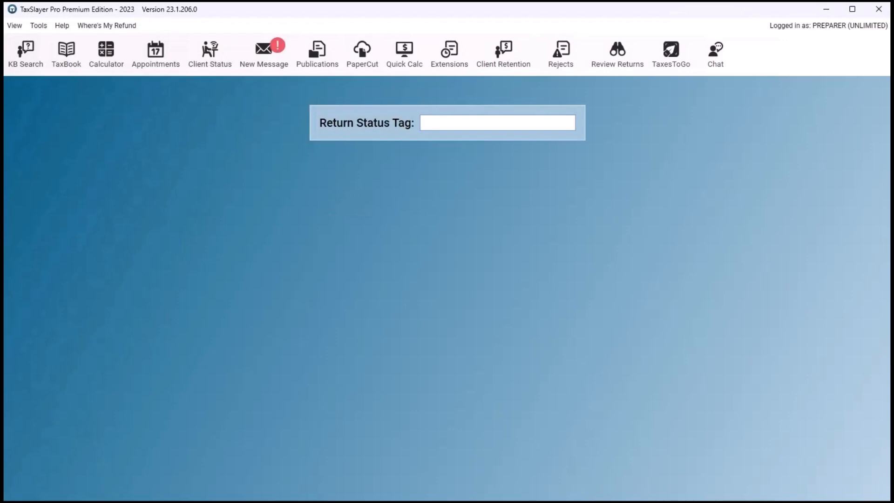
{"action": "type", "text": "WAITING DOCS"}
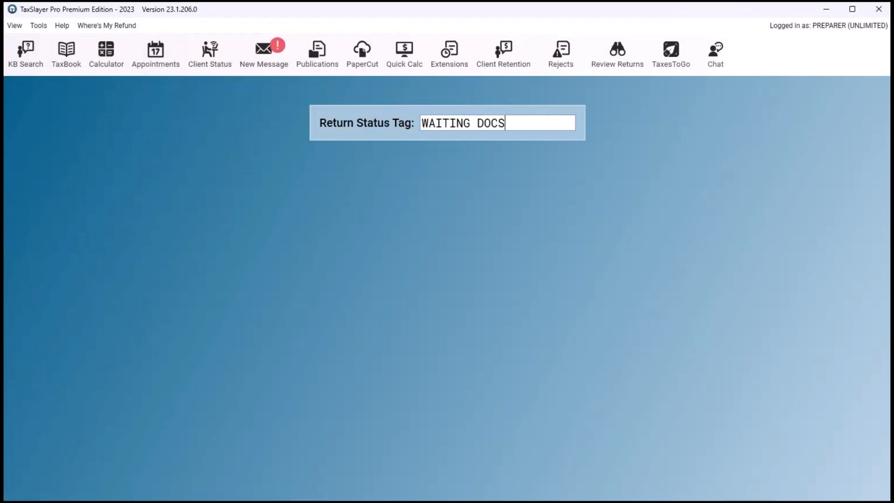
{"action": "key", "text": "Return"}
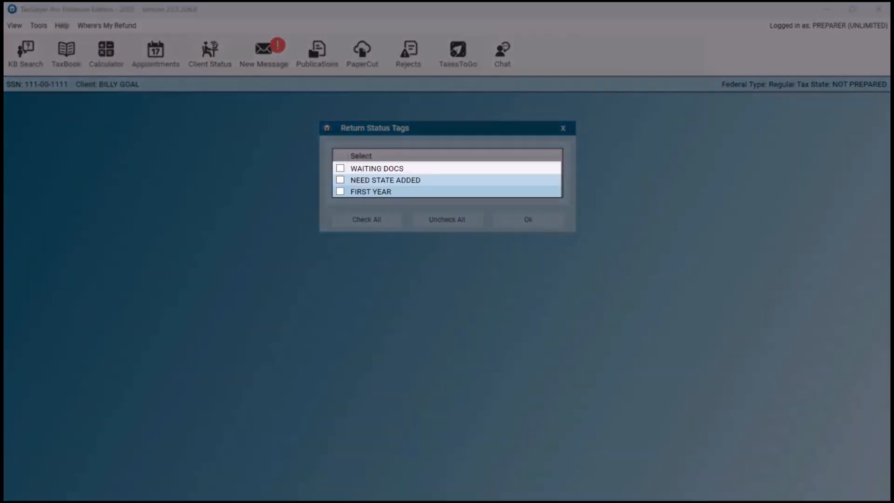
Step: Assign the FIRST YEAR return status tag to the client's return
{"action": "left_click", "coordinate": [341, 192]}
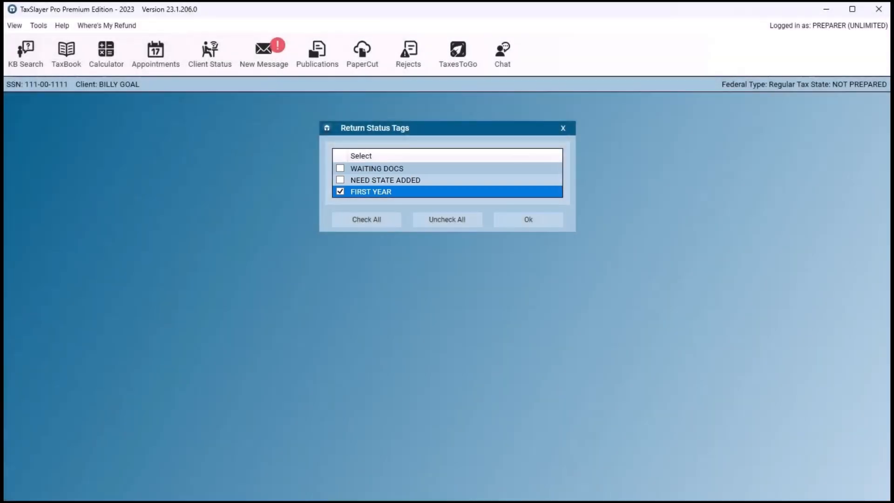
{"action": "left_click", "coordinate": [528, 220]}
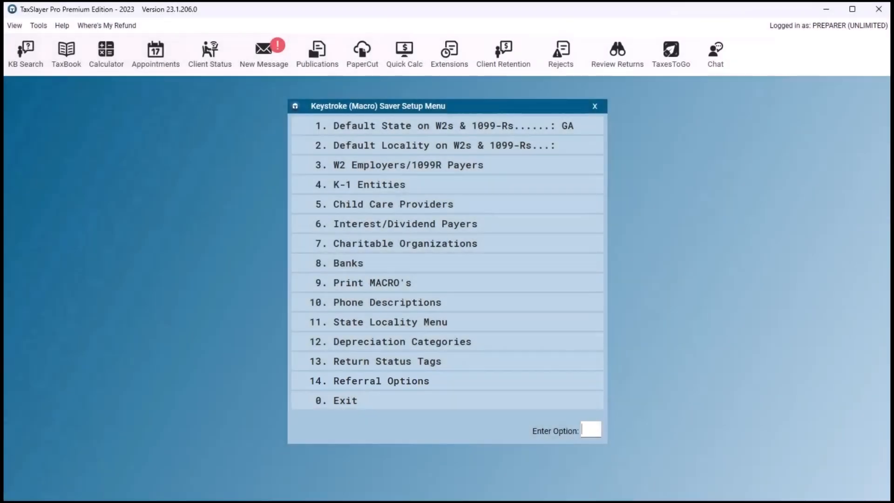
Step: Open the macro setup's referral options, and assign the first saved referral source, option 2, to the client's return
{"action": "left_click", "coordinate": [381, 381]}
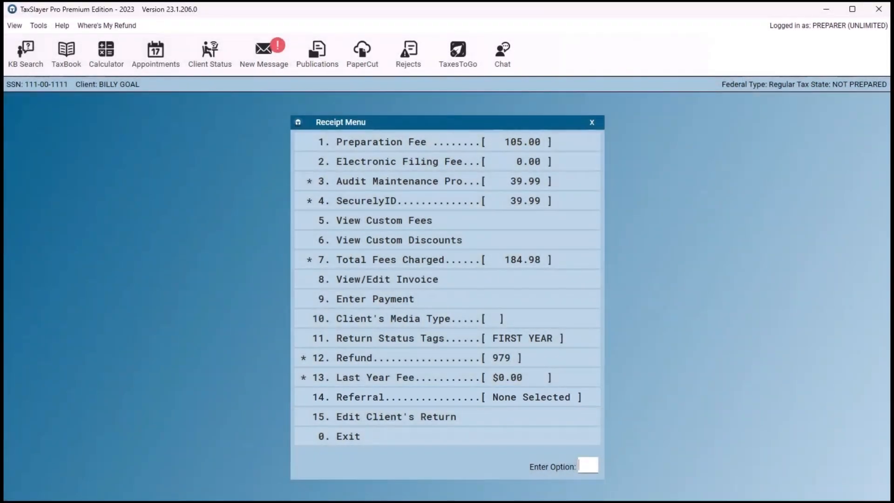
{"action": "left_click", "coordinate": [446, 397]}
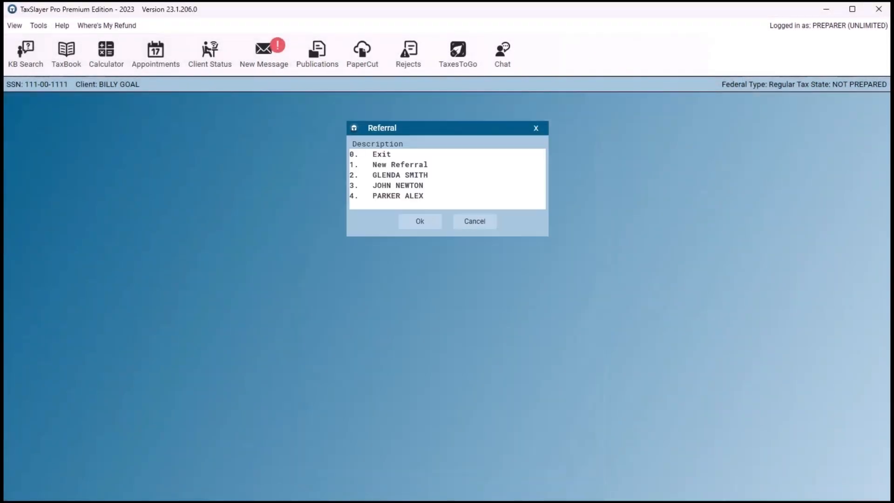
{"action": "left_click", "coordinate": [447, 175]}
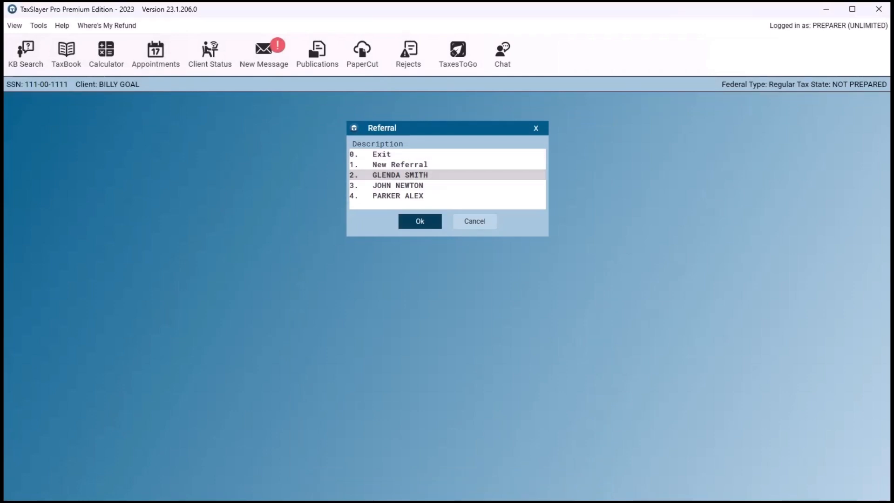
{"action": "left_click", "coordinate": [420, 221]}
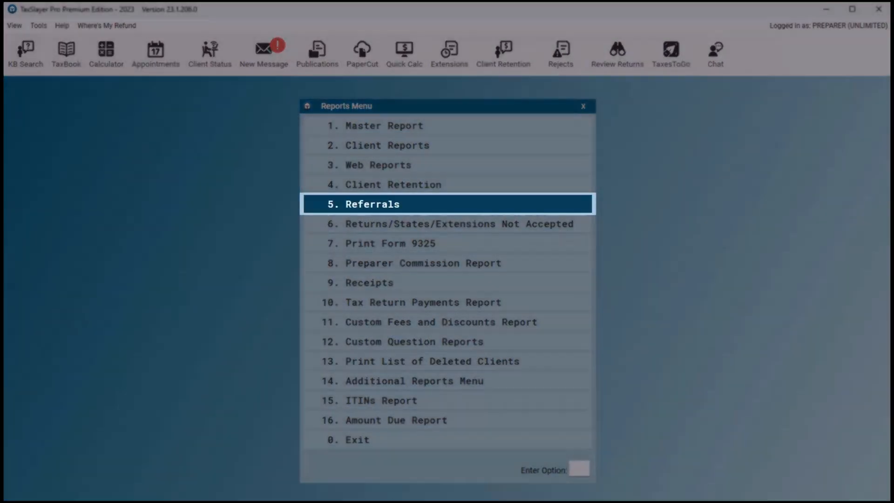
Step: Print the Referrals Report from the reports
{"action": "left_click", "coordinate": [448, 204]}
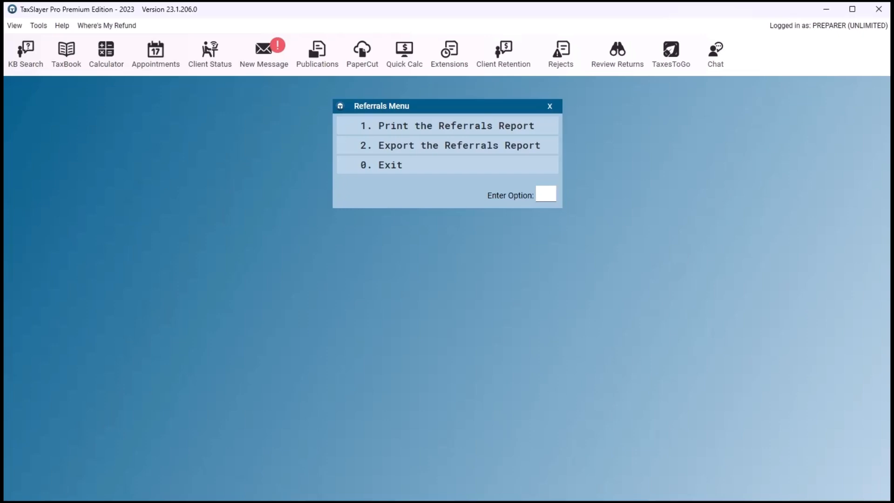
{"action": "left_click", "coordinate": [447, 126]}
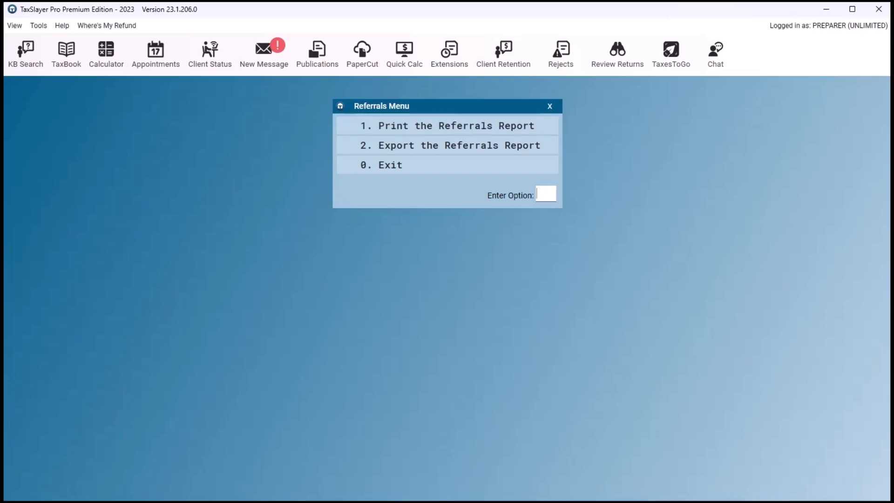